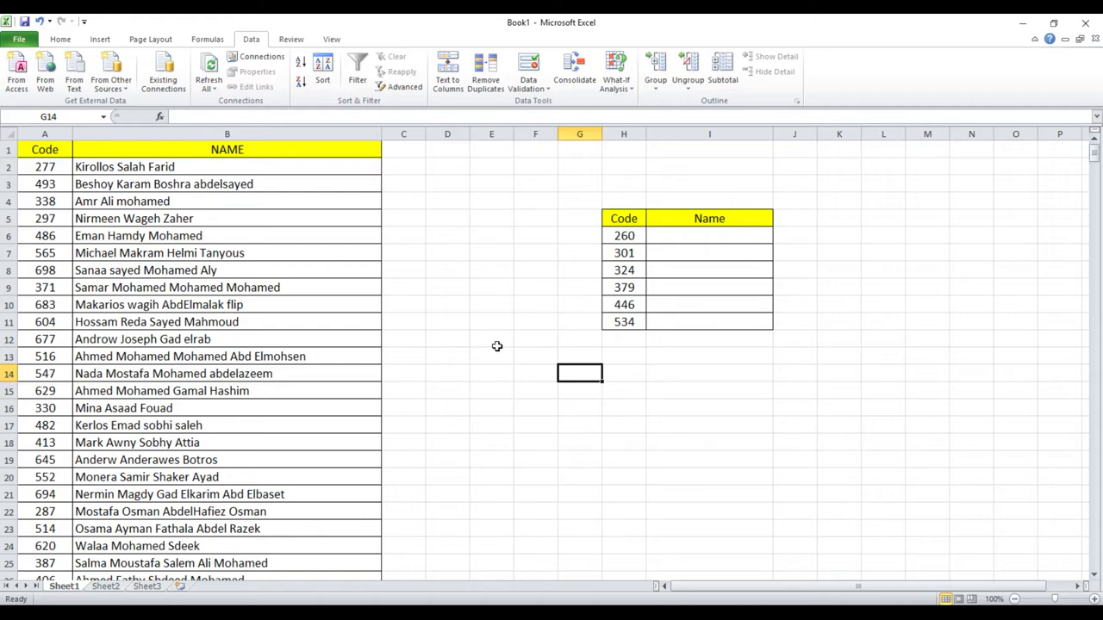
Step: Look over the code list in columns A:B and the Code/Name lookup table H5:I11
{"action": "left_click_drag", "start_coordinate": [625, 220], "coordinate": [720, 332]}
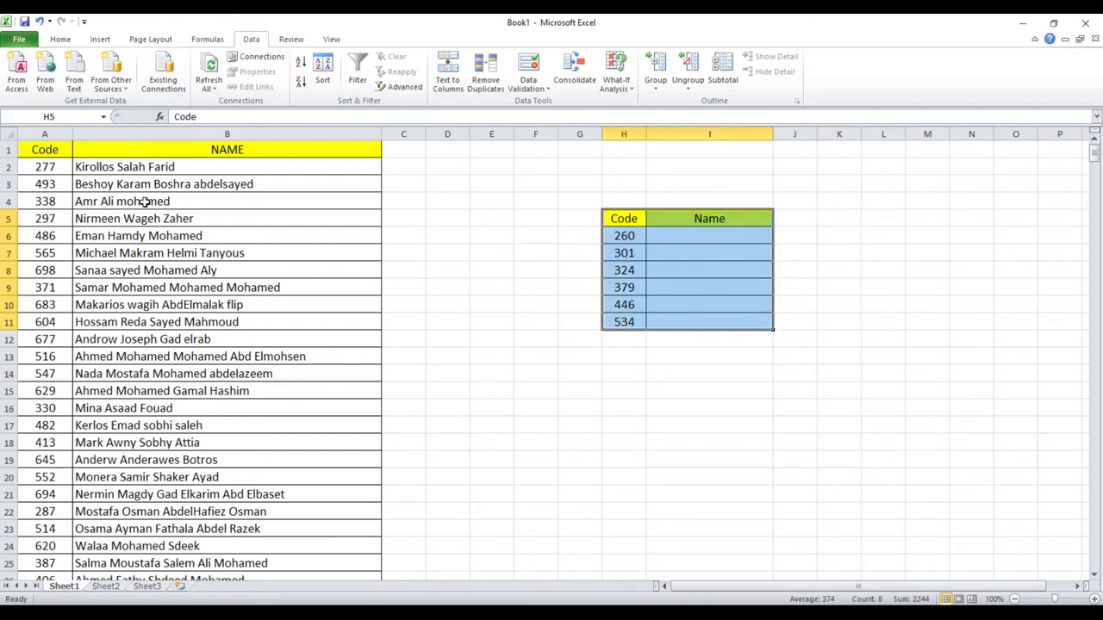
{"action": "left_click", "coordinate": [48, 134]}
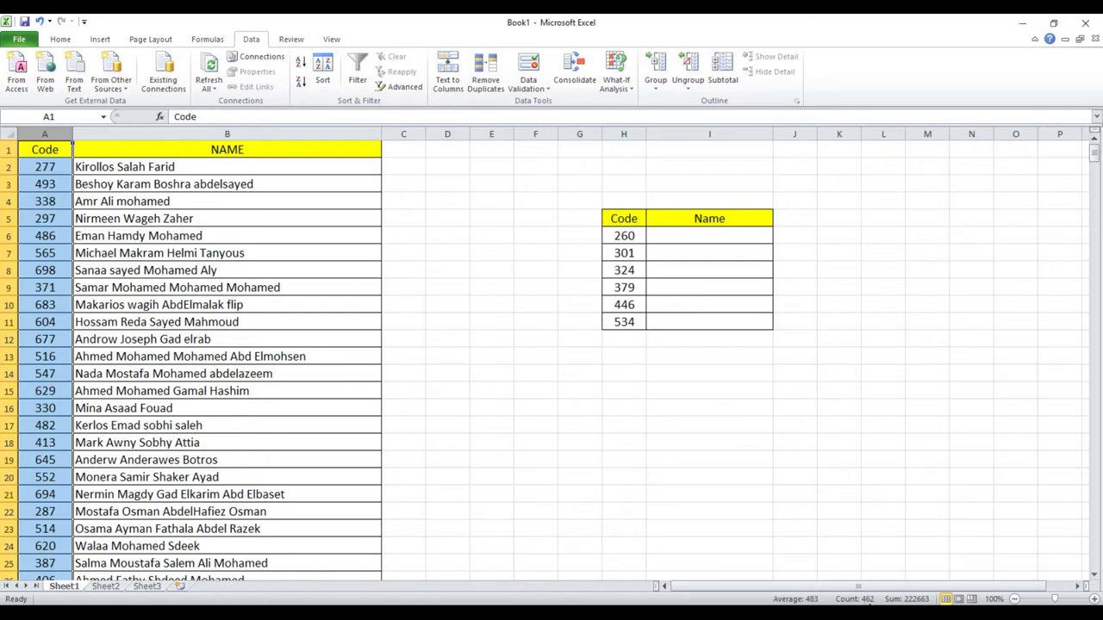
{"action": "left_click", "coordinate": [44, 149]}
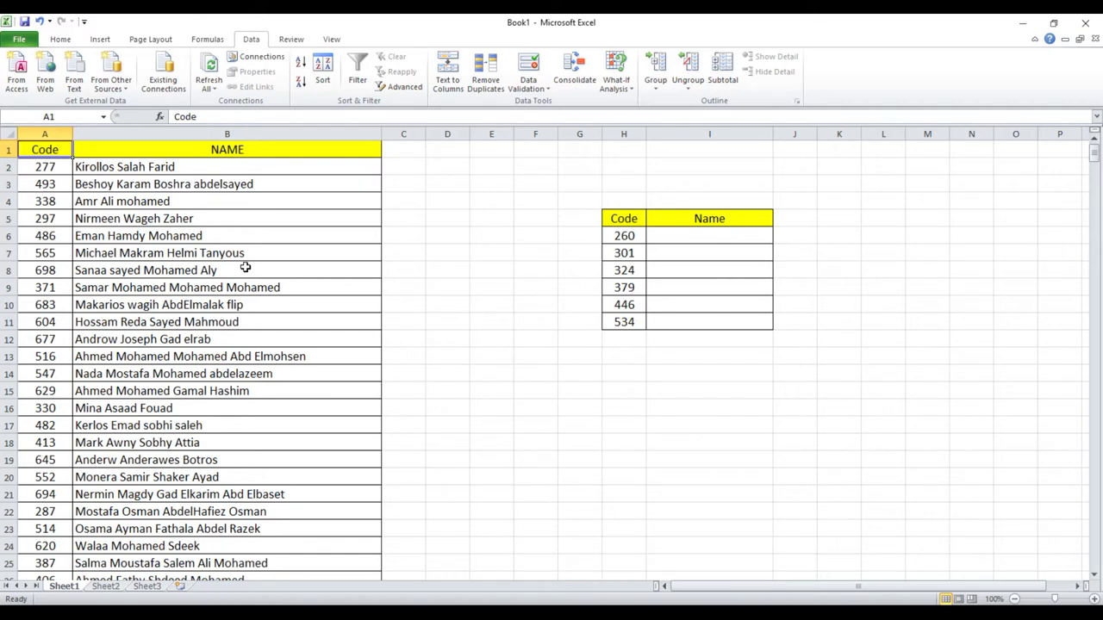
{"action": "left_click", "coordinate": [54, 171]}
{"action": "left_click", "coordinate": [164, 167]}
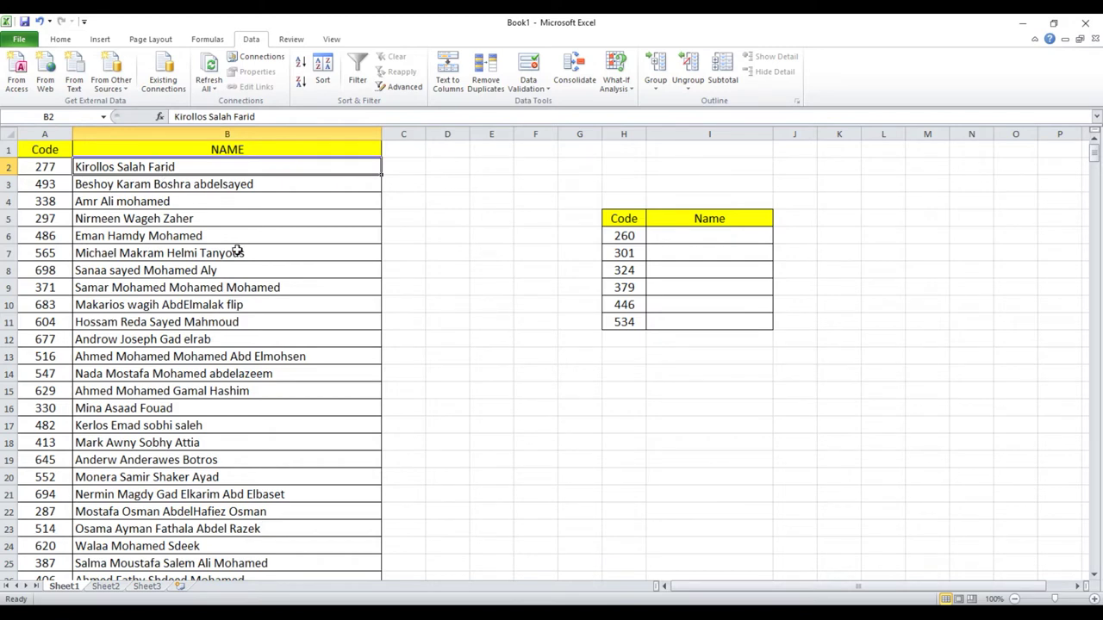
{"action": "left_click", "coordinate": [629, 223]}
{"action": "left_click_drag", "start_coordinate": [631, 227], "coordinate": [660, 322]}
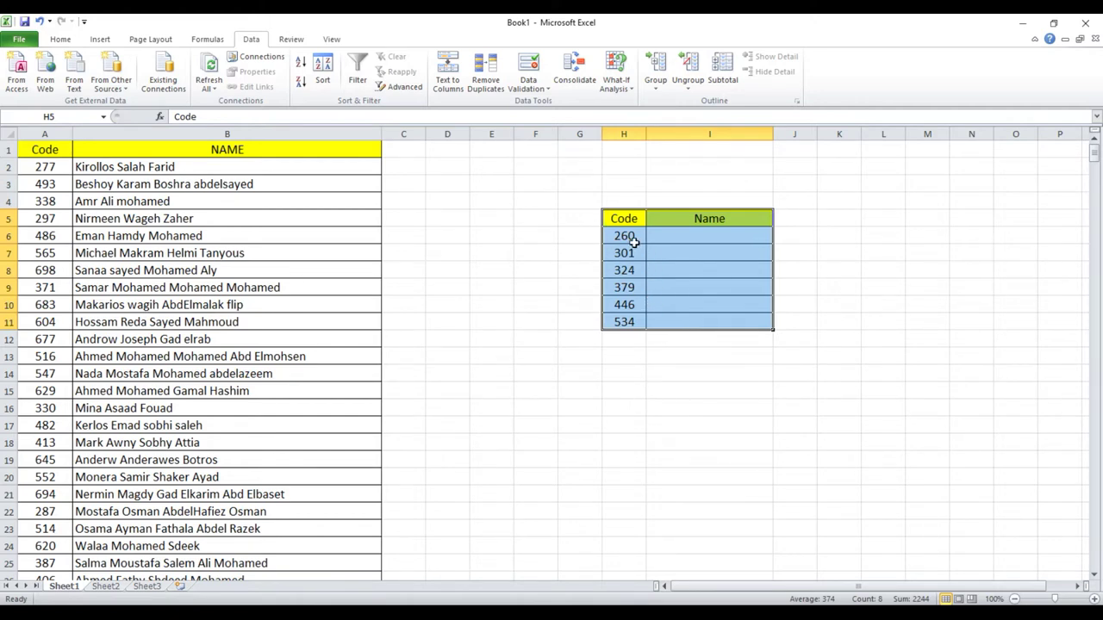
Step: Examine the codes to look up in H6:H11 and the empty Name cells I6:I11
{"action": "left_click_drag", "start_coordinate": [628, 235], "coordinate": [628, 320]}
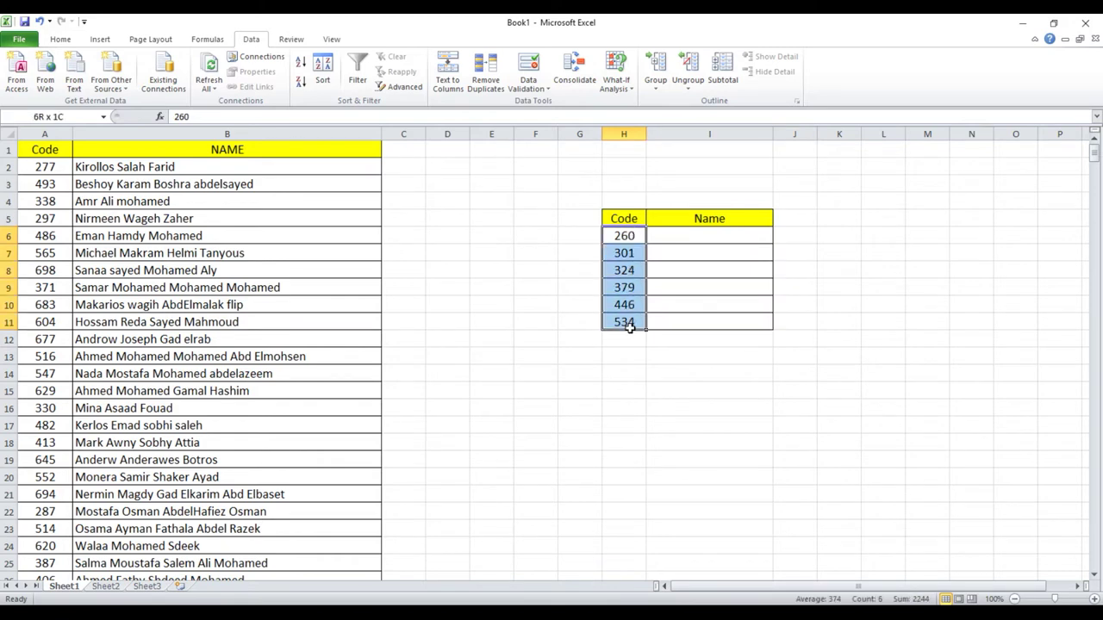
{"action": "left_click_drag", "start_coordinate": [629, 239], "coordinate": [632, 324]}
{"action": "left_click", "coordinate": [633, 238]}
{"action": "left_click", "coordinate": [631, 253]}
{"action": "left_click", "coordinate": [627, 269]}
{"action": "left_click", "coordinate": [630, 287]}
{"action": "left_click_drag", "start_coordinate": [696, 234], "coordinate": [681, 319]}
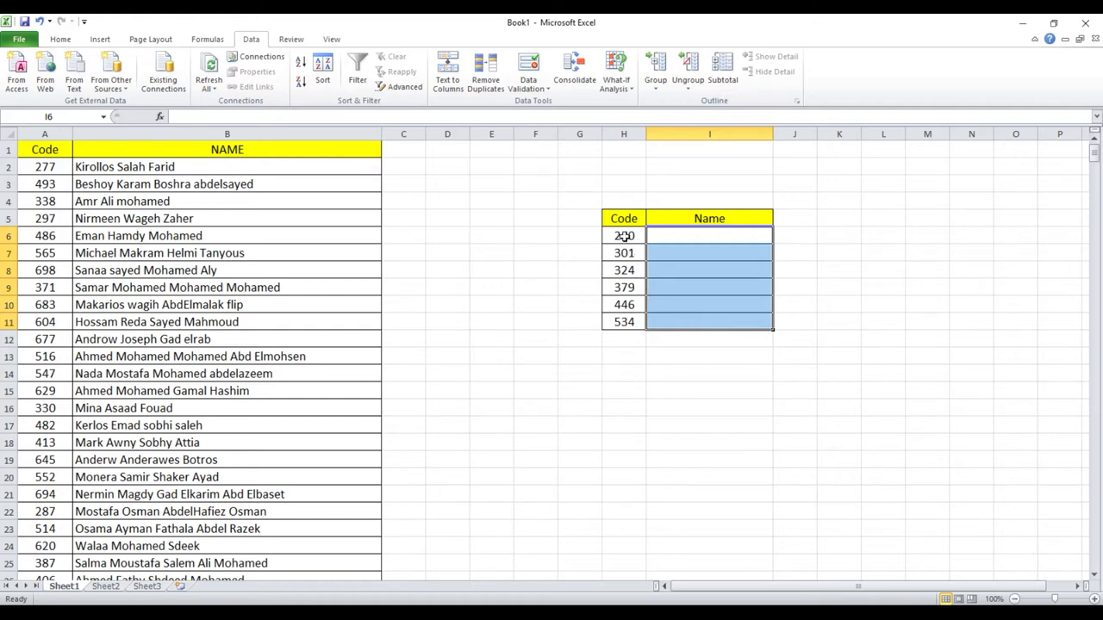
{"action": "left_click_drag", "start_coordinate": [625, 236], "coordinate": [626, 324]}
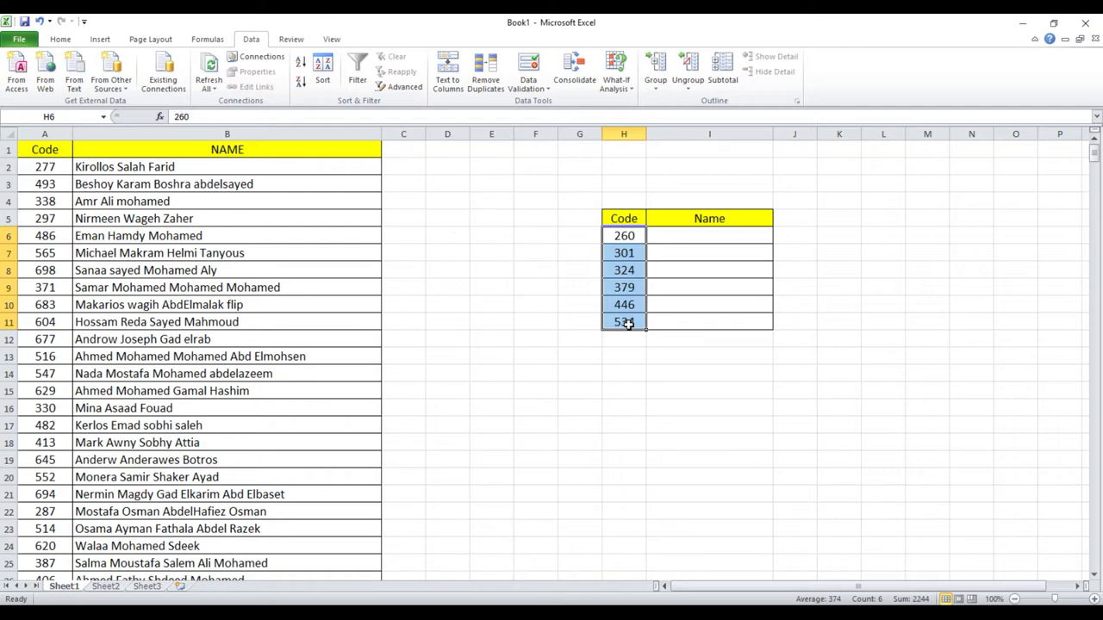
Step: Start a VLOOKUP in cell I6 by searching 'vlook' in Insert Function
{"action": "left_click", "coordinate": [711, 231]}
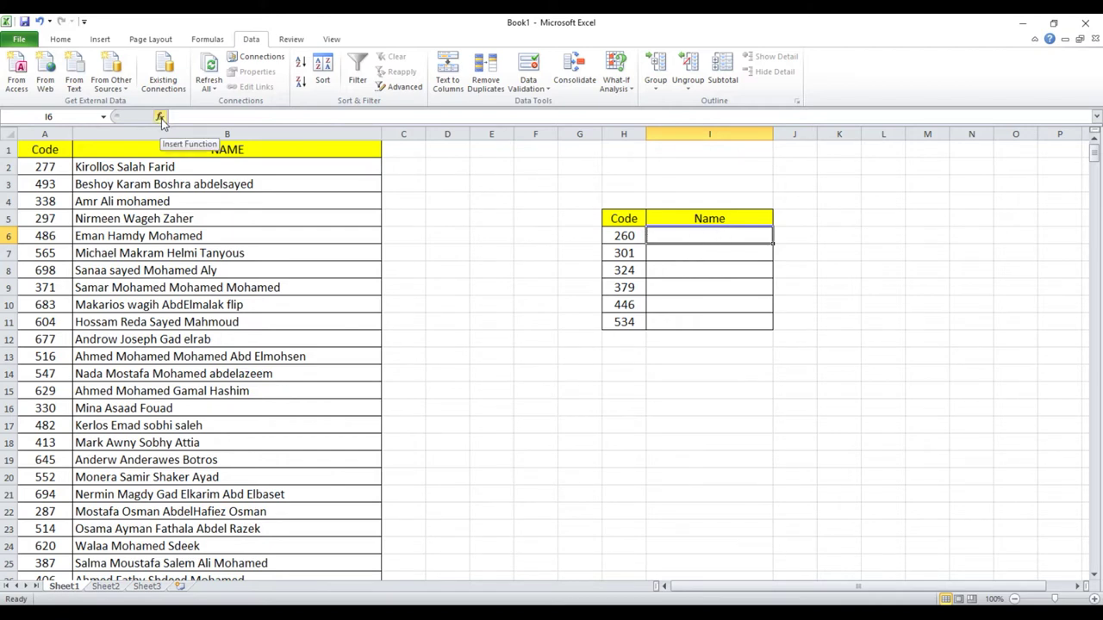
{"action": "left_click", "coordinate": [161, 121]}
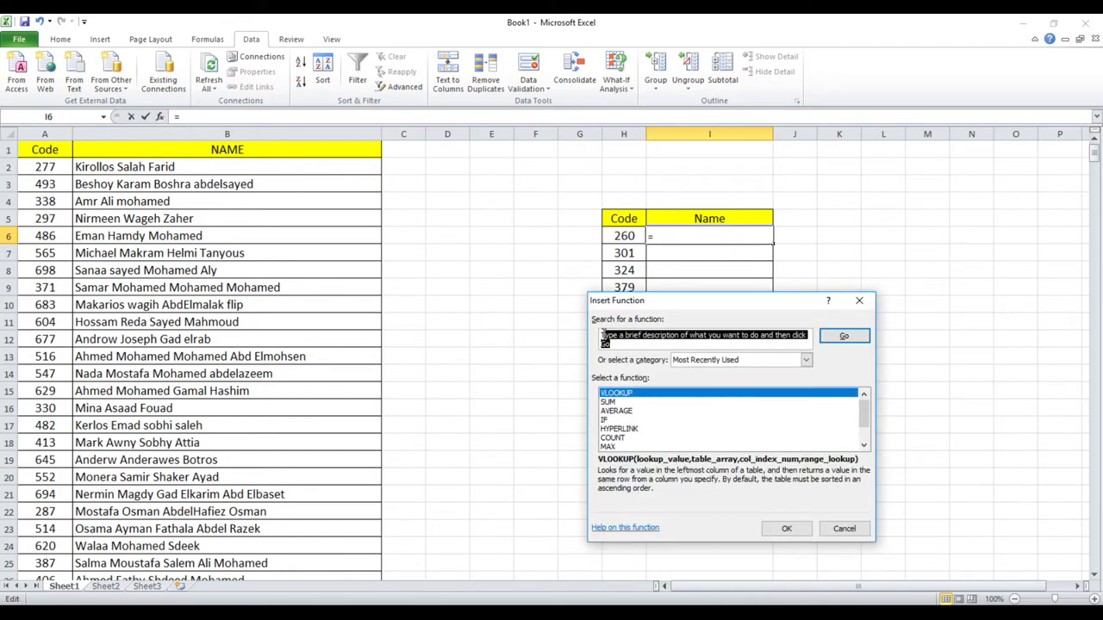
{"action": "type", "text": "vlook"}
{"action": "key", "text": "Return"}
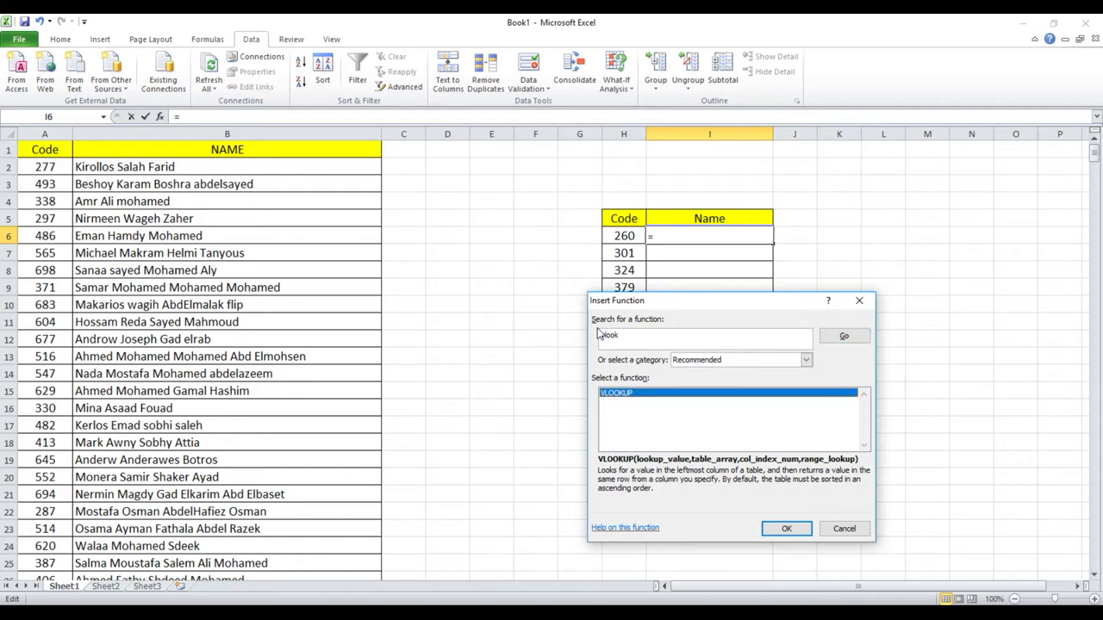
{"action": "double_click", "coordinate": [634, 397]}
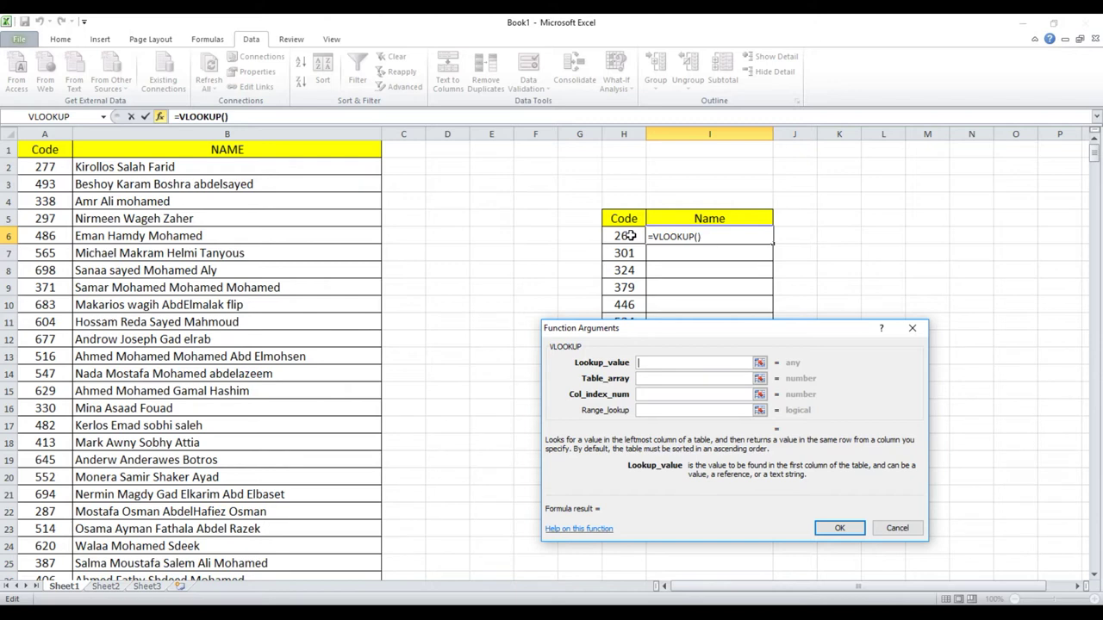
Step: Fill the VLOOKUP arguments with H6, A:B, 2 and 0 so I6 returns code 260's name
{"action": "left_click", "coordinate": [631, 235]}
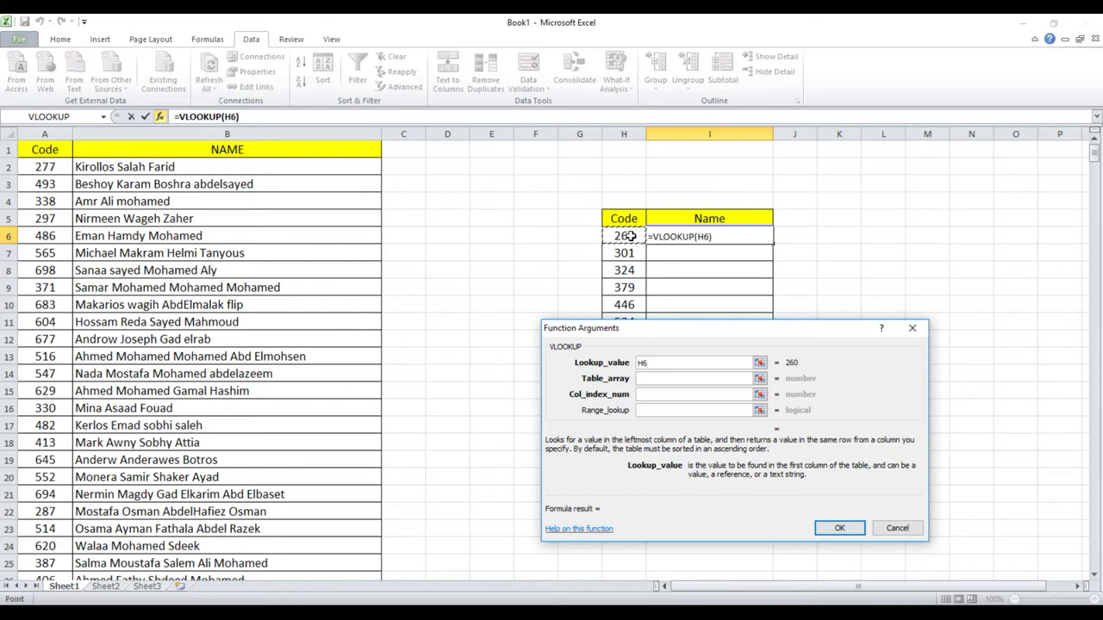
{"action": "left_click", "coordinate": [652, 378]}
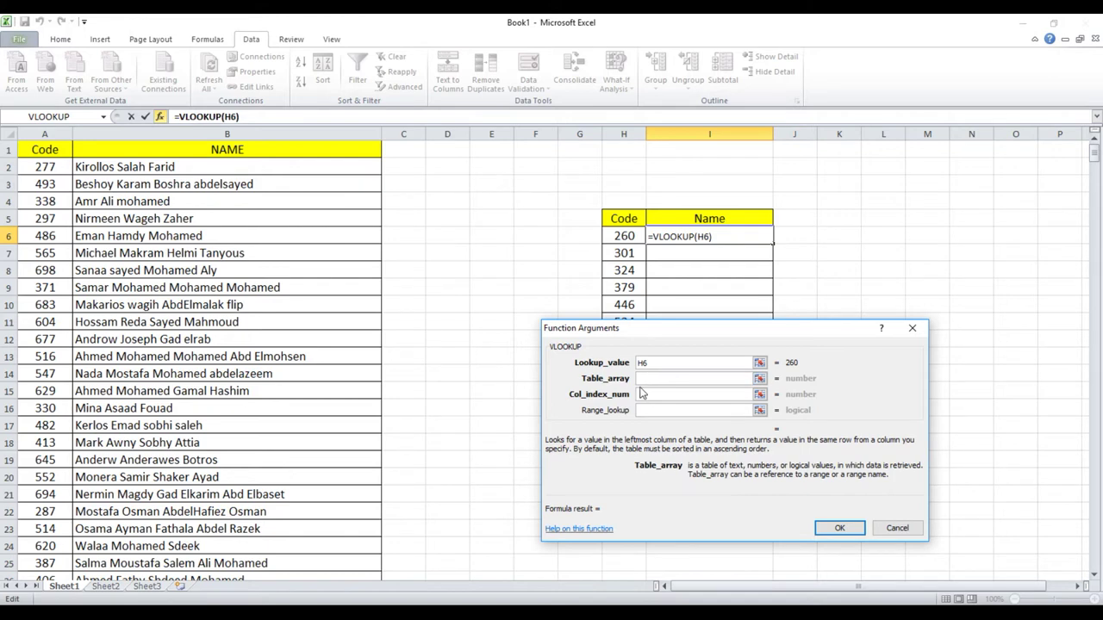
{"action": "left_click_drag", "start_coordinate": [65, 129], "coordinate": [381, 134]}
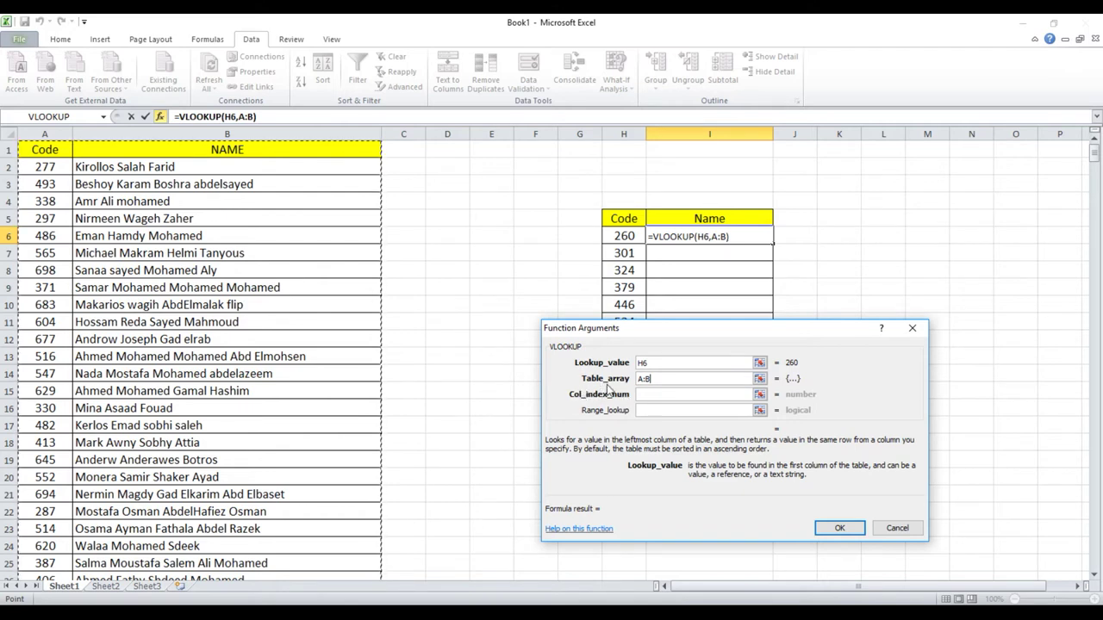
{"action": "left_click_drag", "start_coordinate": [64, 134], "coordinate": [127, 135]}
{"action": "left_click", "coordinate": [641, 394]}
{"action": "left_click", "coordinate": [641, 393]}
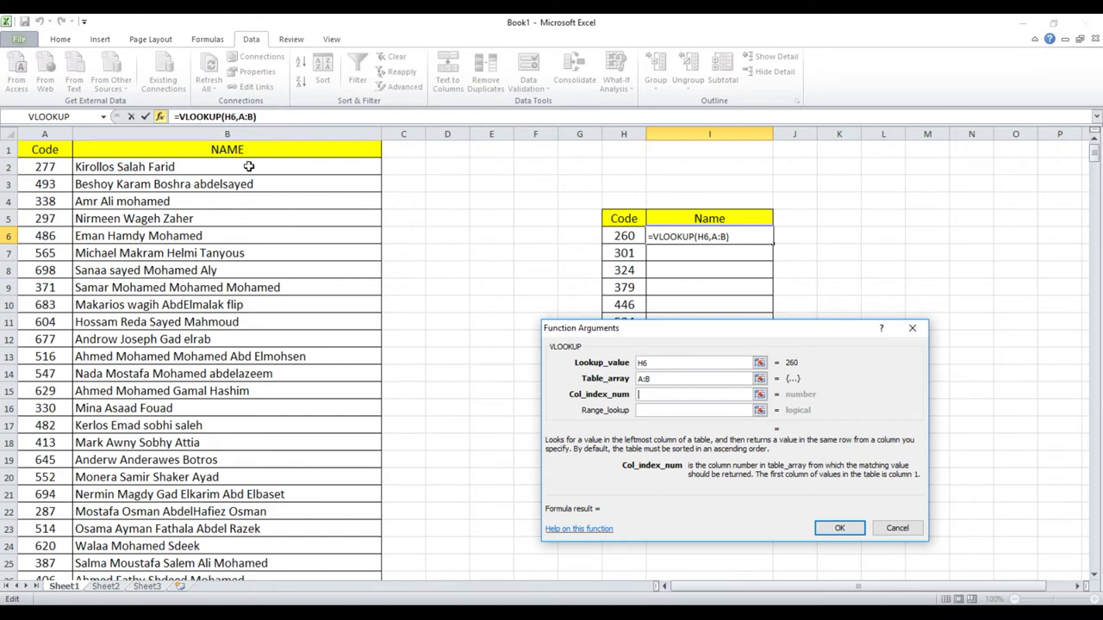
{"action": "type", "text": "2"}
{"action": "left_click", "coordinate": [670, 410]}
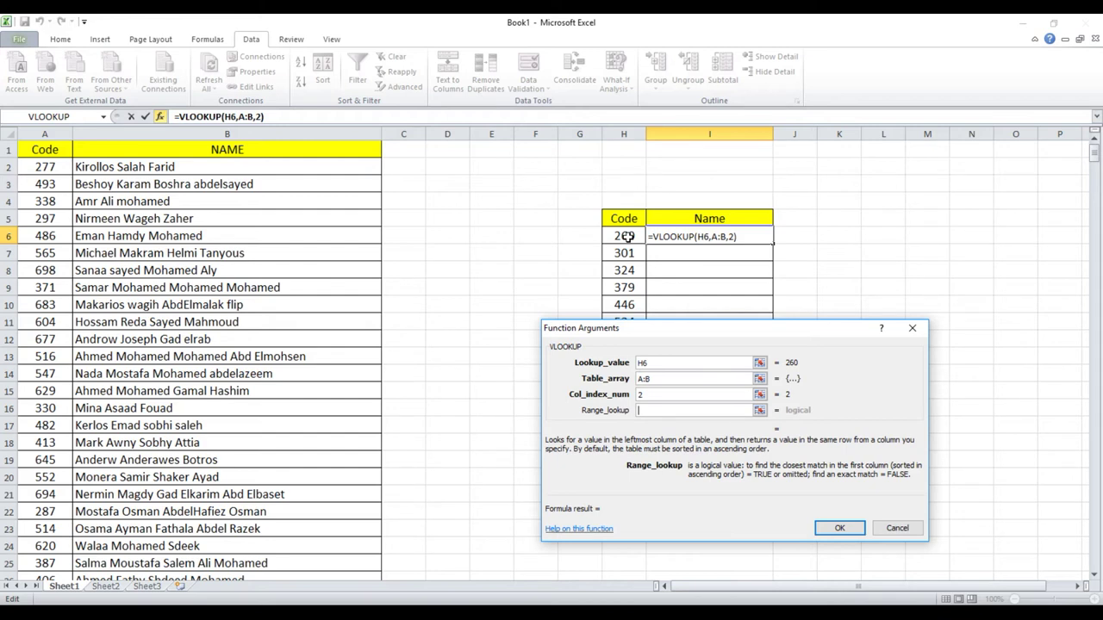
{"action": "type", "text": "0"}
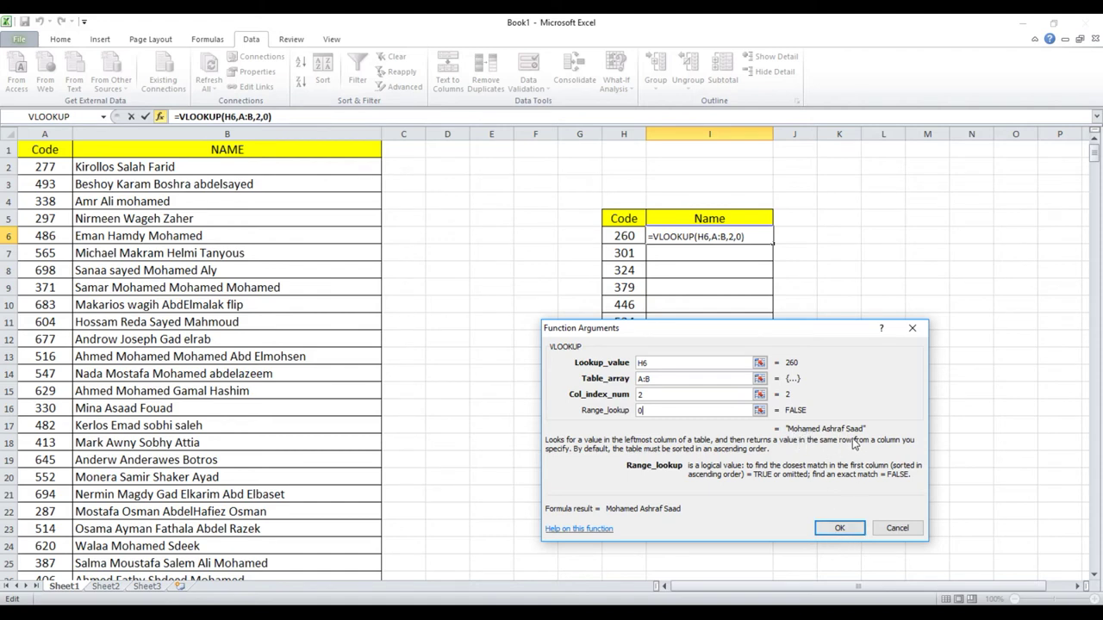
{"action": "left_click", "coordinate": [839, 527]}
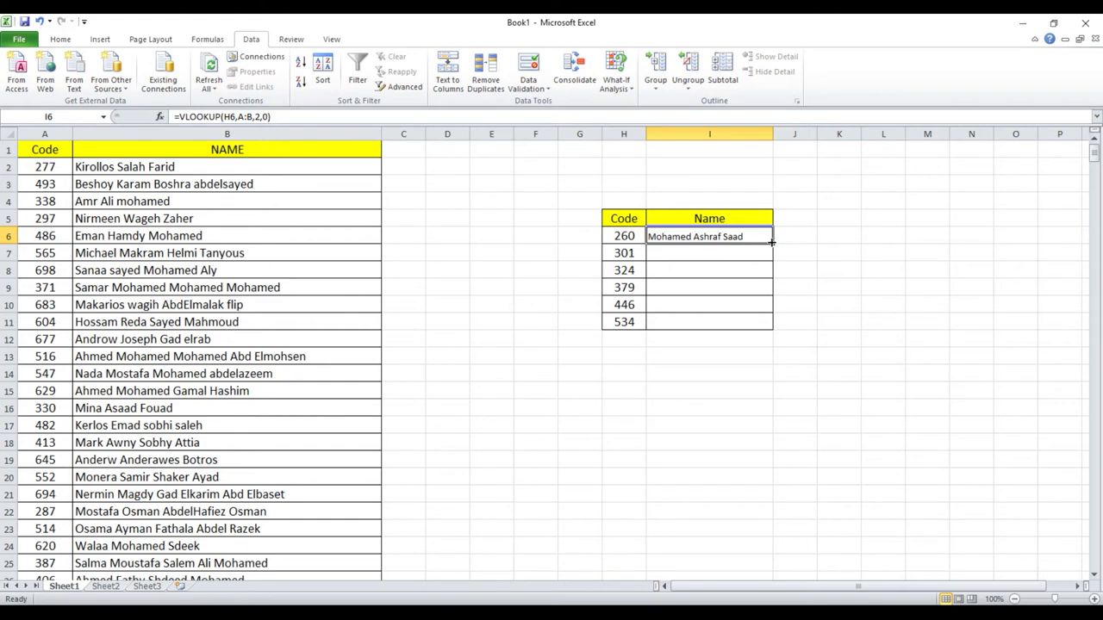
{"action": "left_click_drag", "start_coordinate": [772, 244], "coordinate": [766, 330]}
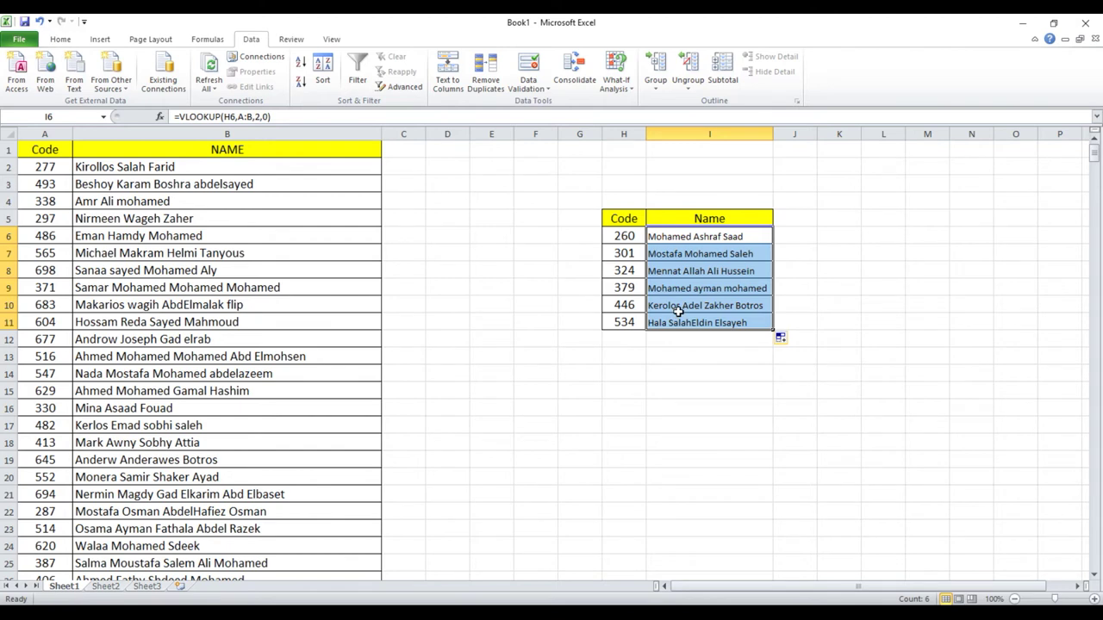
{"action": "left_click", "coordinate": [633, 287]}
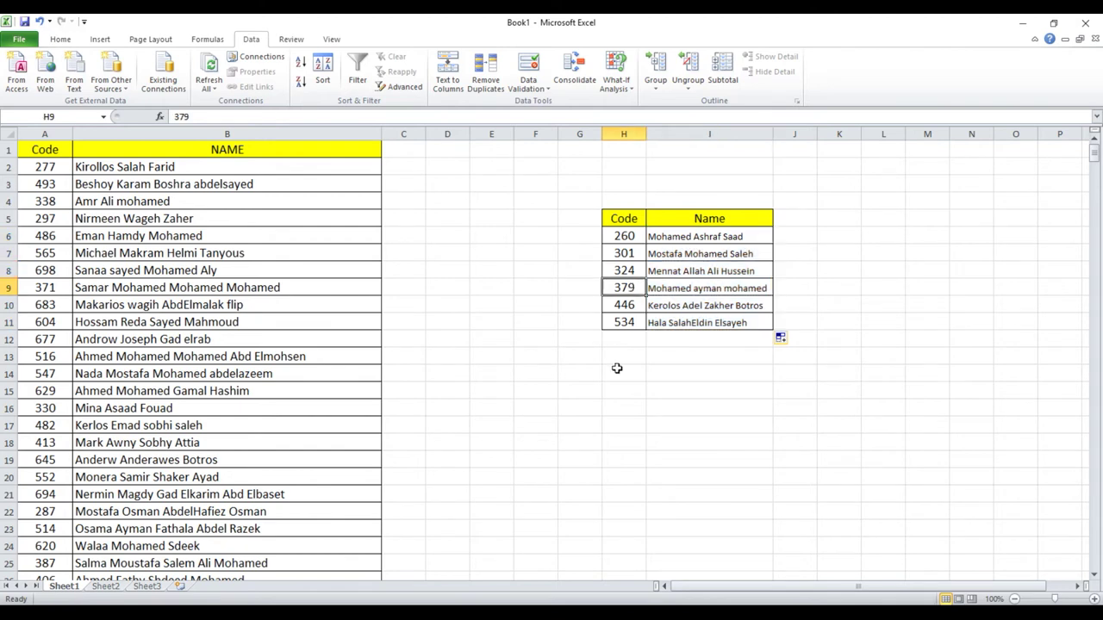
{"action": "right_click", "coordinate": [627, 282]}
{"action": "left_click", "coordinate": [660, 306]}
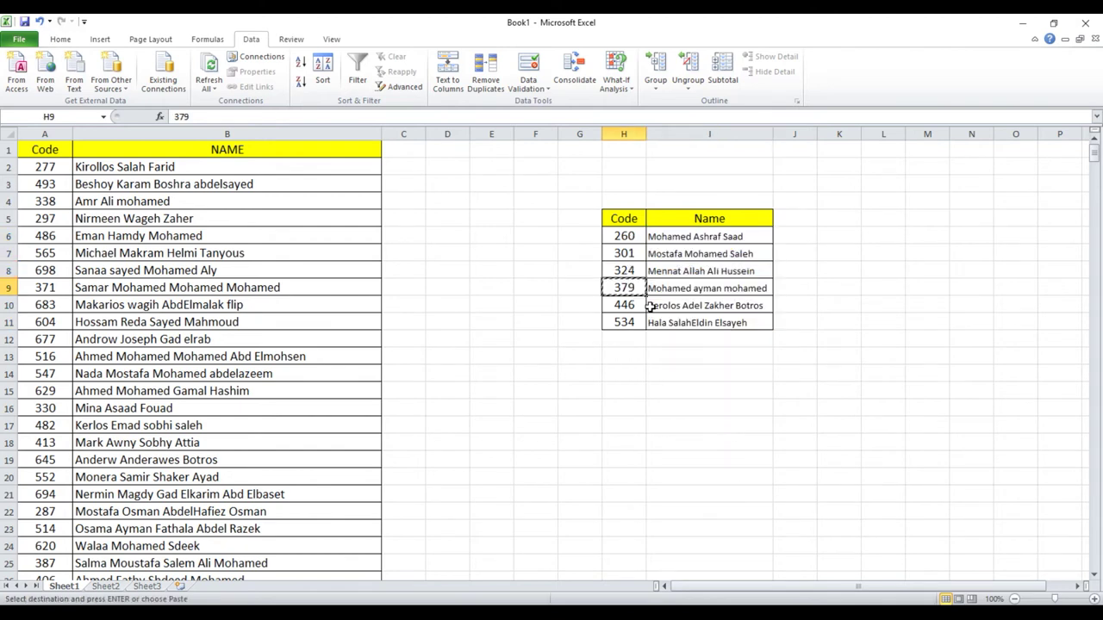
{"action": "left_click", "coordinate": [52, 129]}
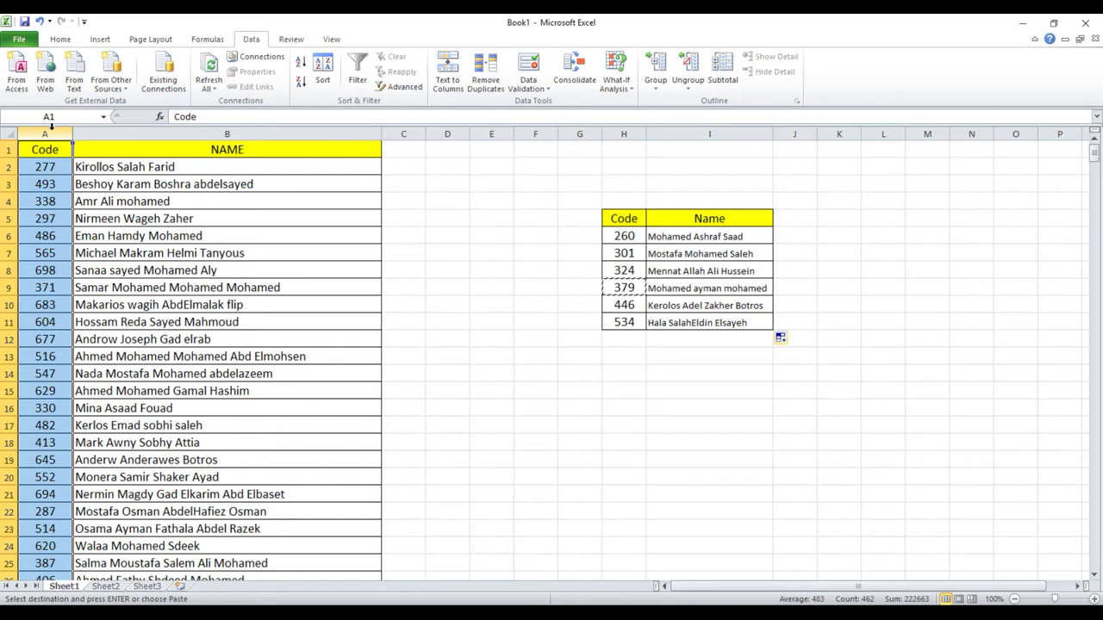
{"action": "key", "text": "ctrl+f"}
{"action": "type", "text": "379"}
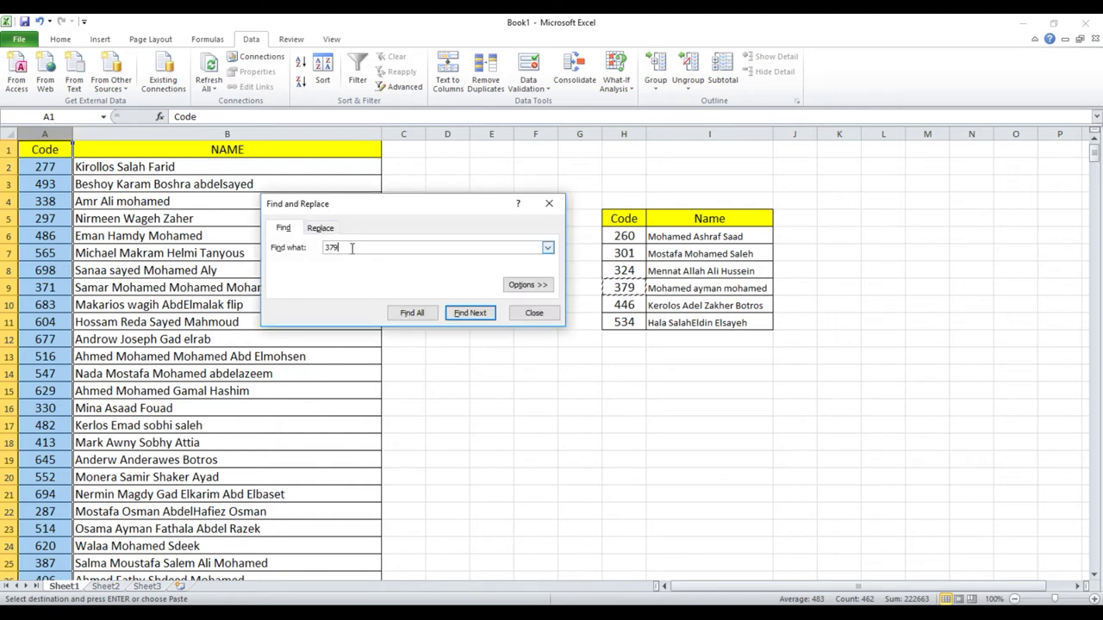
{"action": "left_click", "coordinate": [467, 315]}
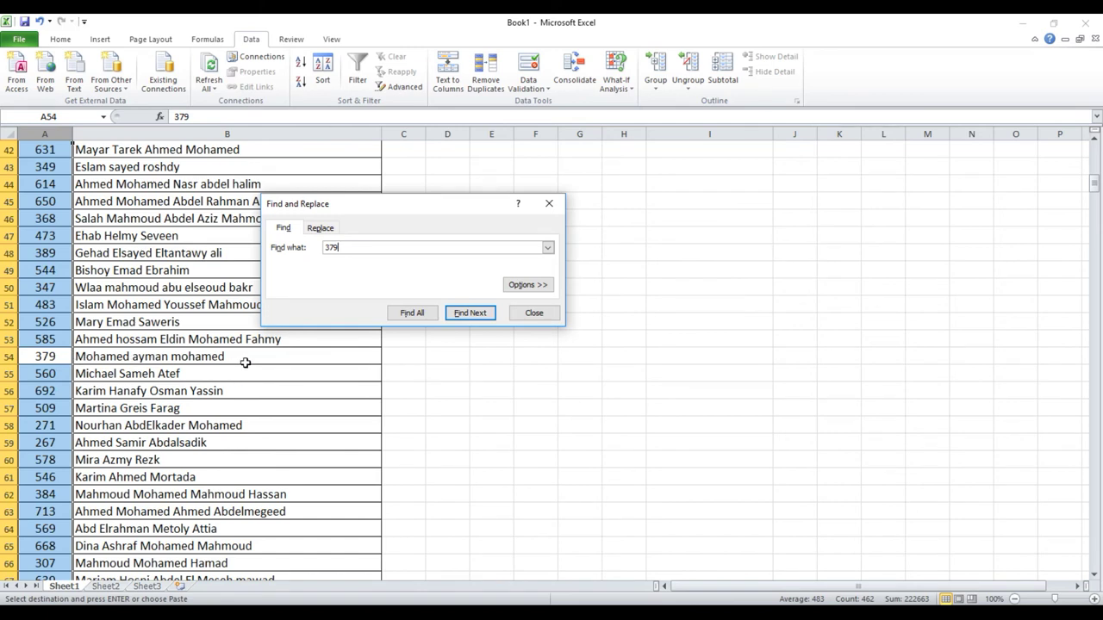
{"action": "left_click_drag", "start_coordinate": [1094, 198], "coordinate": [1094, 159]}
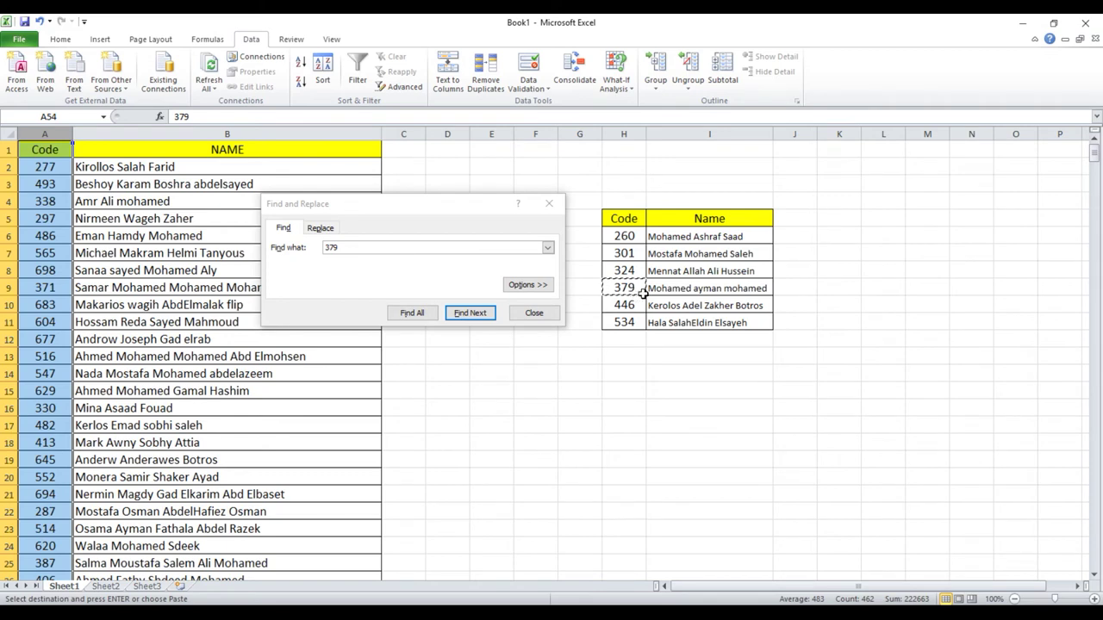
{"action": "left_click", "coordinate": [529, 315]}
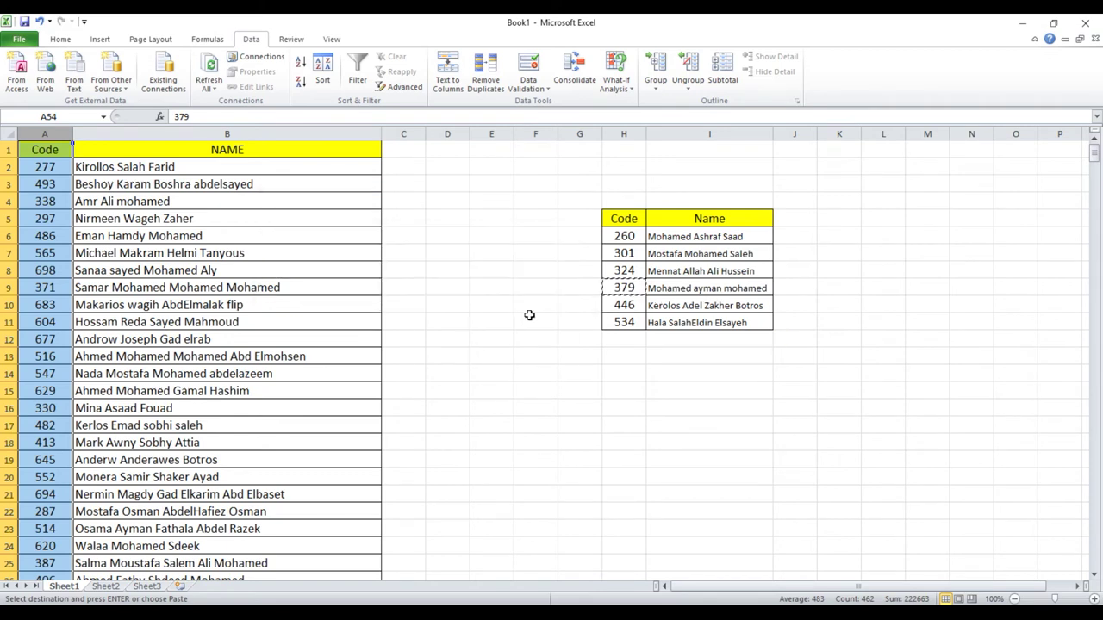
{"action": "left_click_drag", "start_coordinate": [693, 236], "coordinate": [689, 324]}
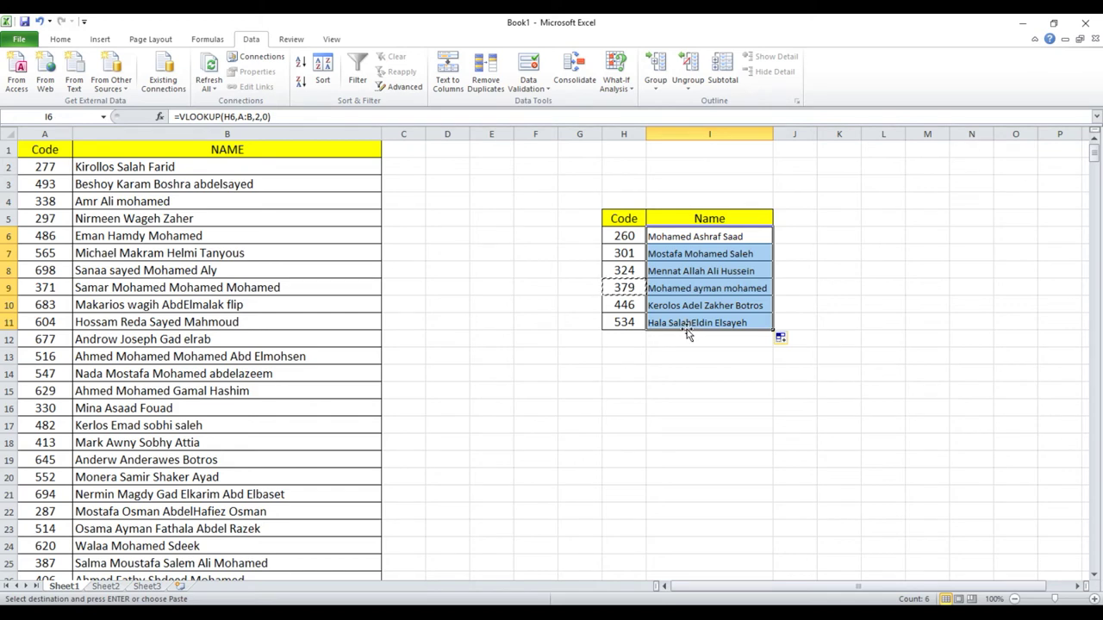
Step: Clear I6:I11 and retype the formula in I6 by hand as far as =VLOOKUP(H6,A:B
{"action": "key", "text": "Delete"}
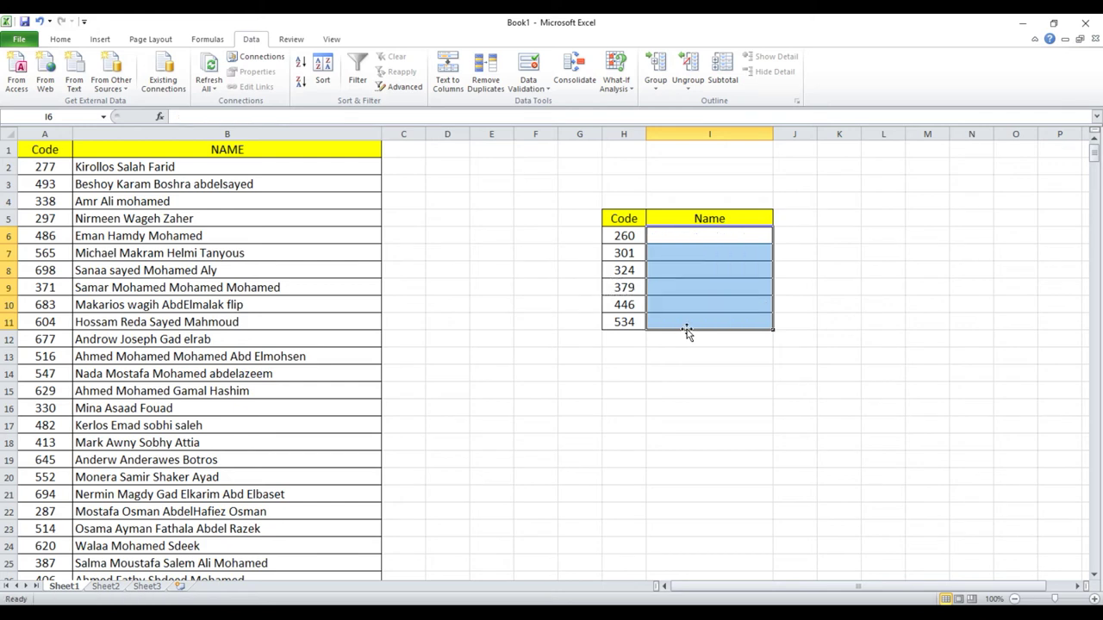
{"action": "left_click", "coordinate": [710, 237]}
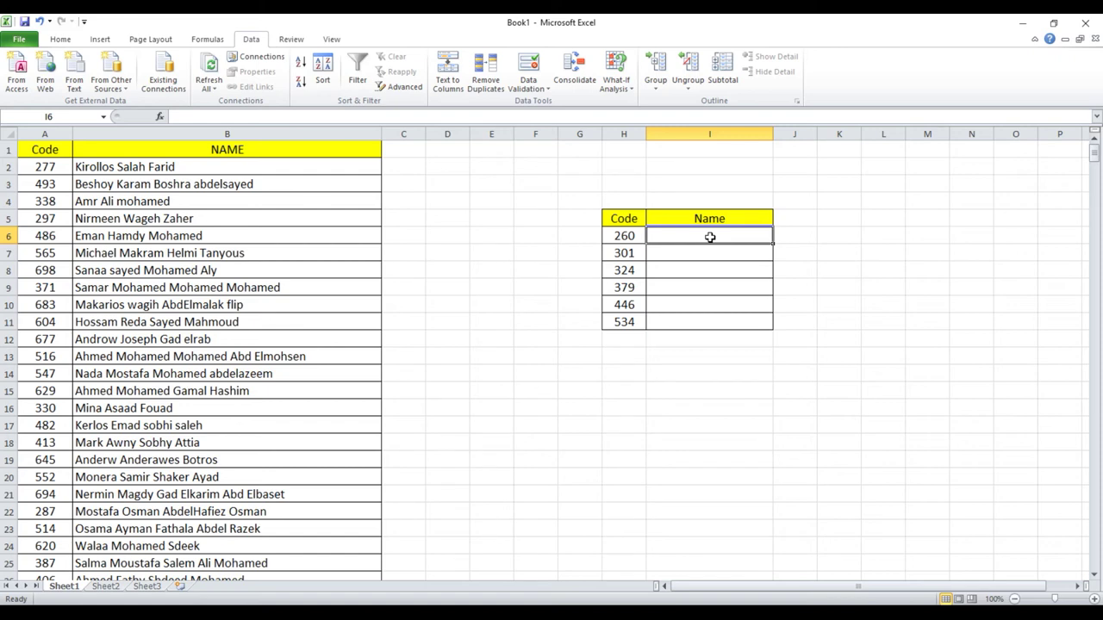
{"action": "type", "text": "=vl"}
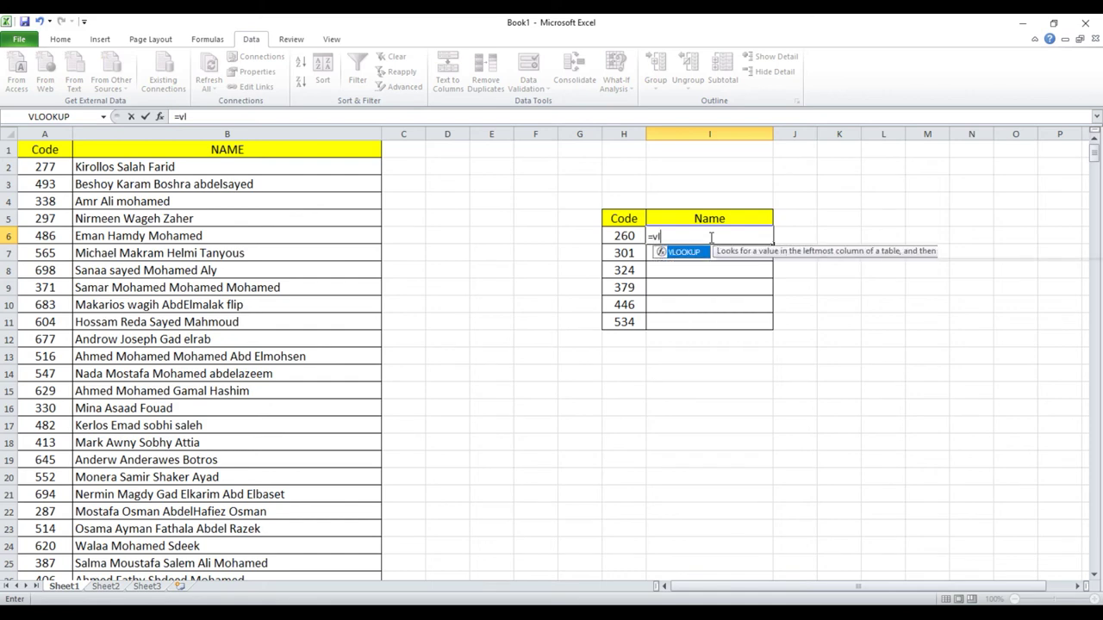
{"action": "type", "text": "oo"}
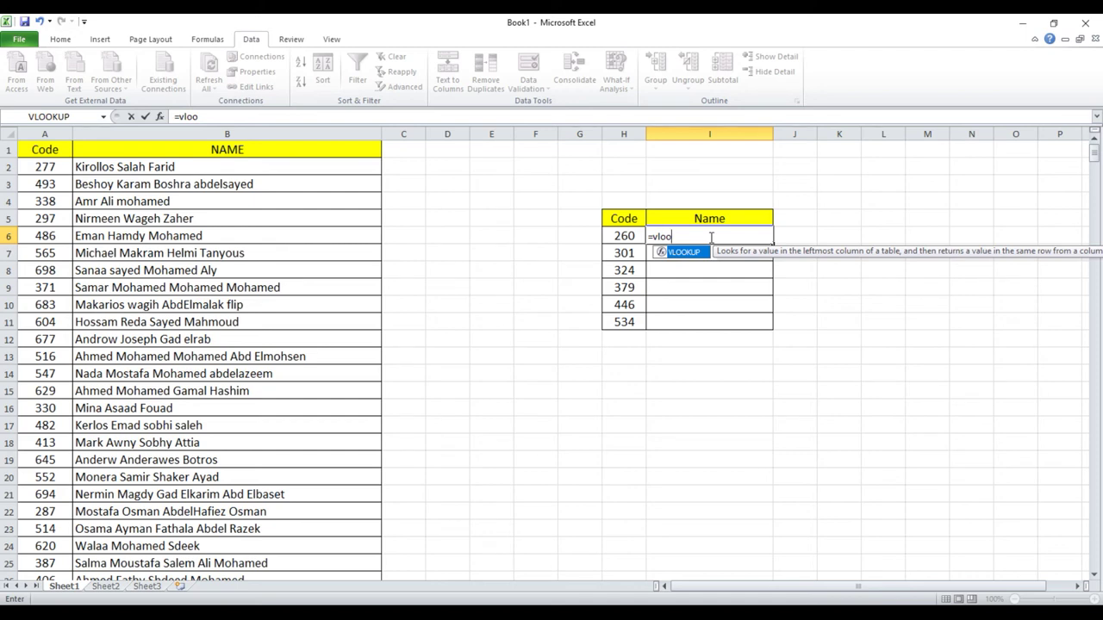
{"action": "key", "text": "Tab"}
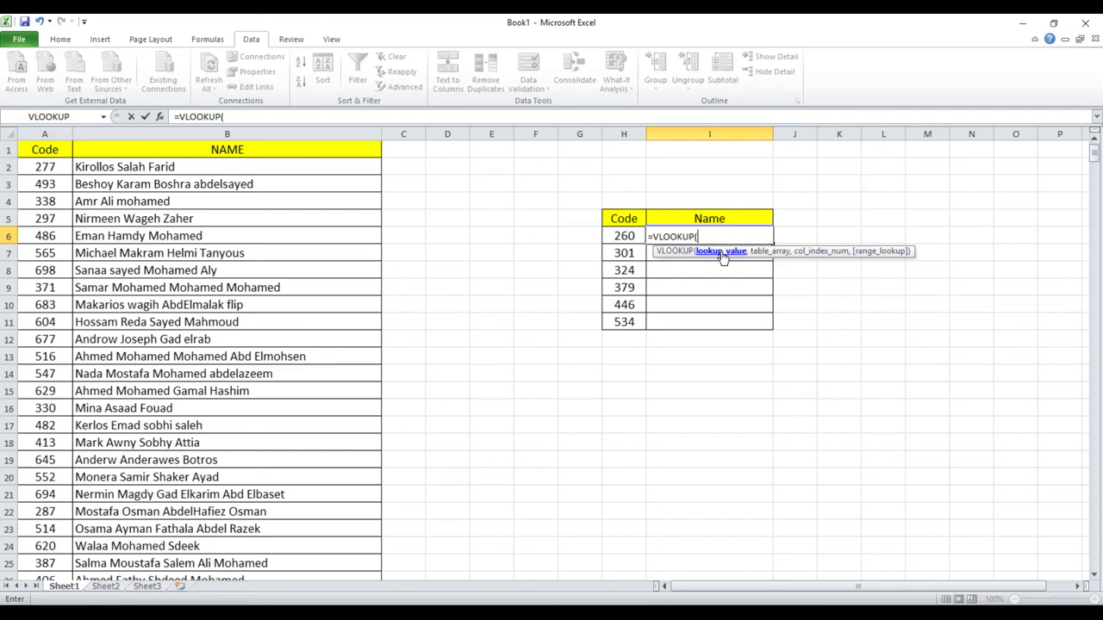
{"action": "left_click", "coordinate": [630, 236]}
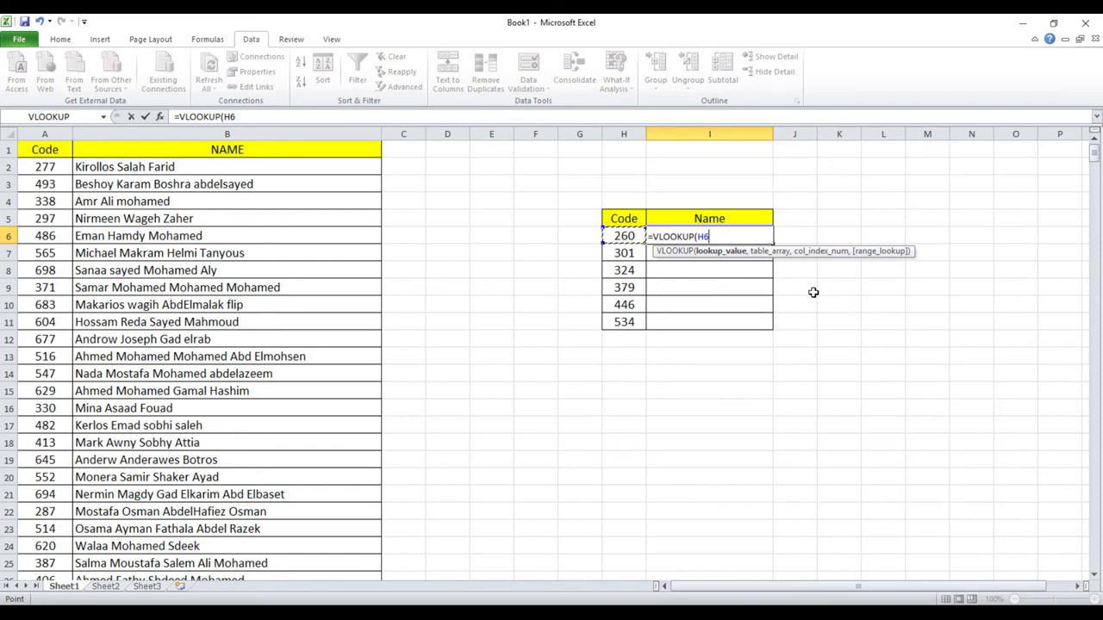
{"action": "type", "text": ","}
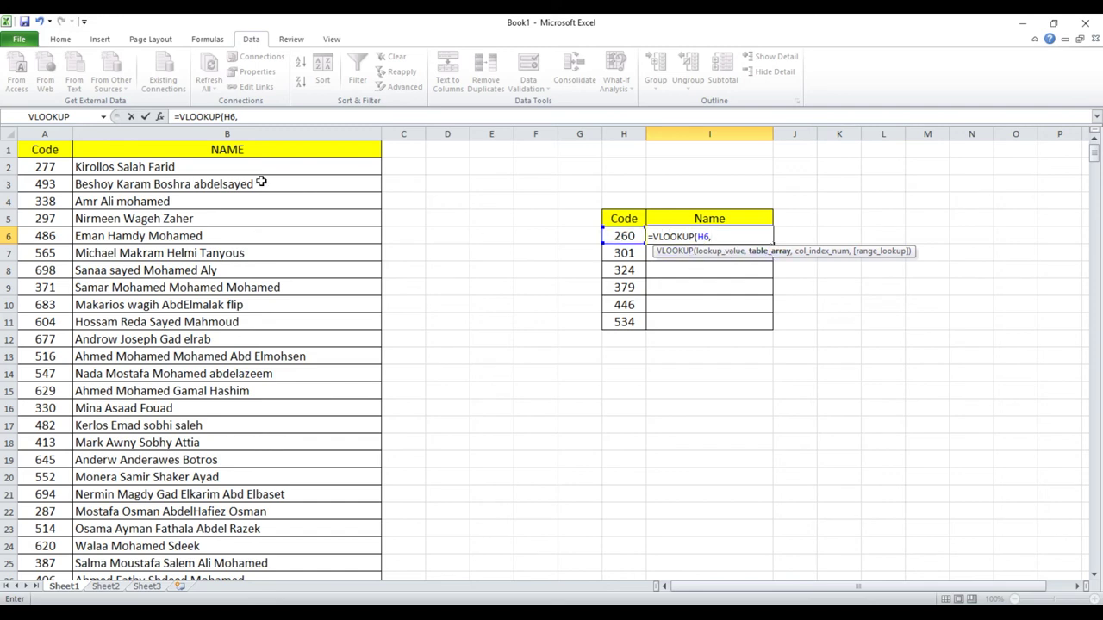
{"action": "left_click_drag", "start_coordinate": [52, 134], "coordinate": [108, 131]}
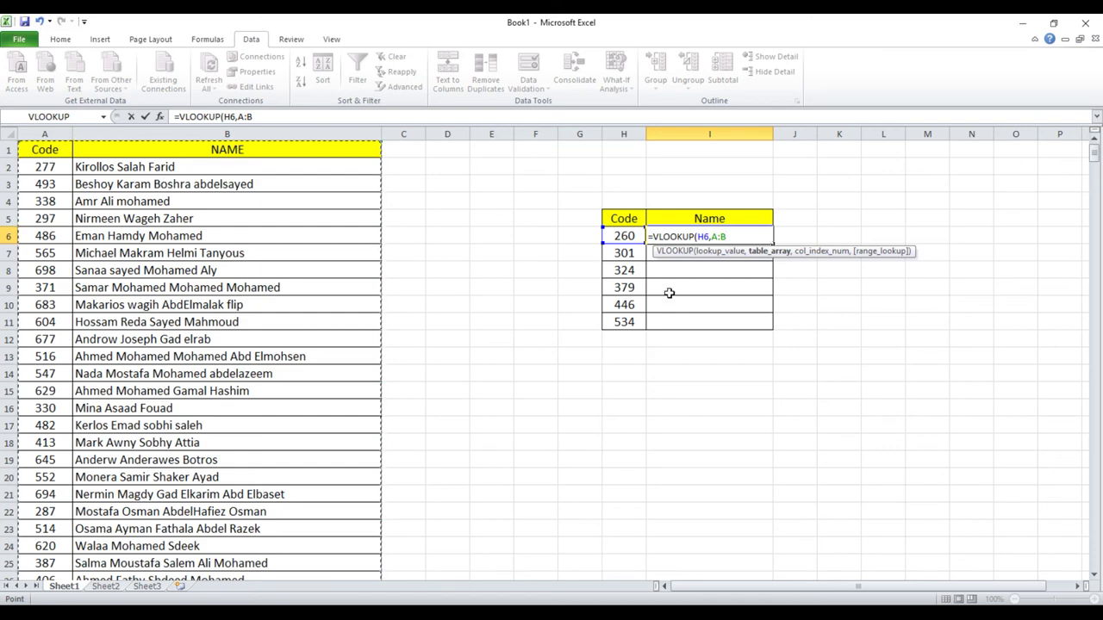
Step: Complete the formula with column 2 and FALSE exact match: =VLOOKUP(H6,A:B,2,FALSE)
{"action": "type", "text": ","}
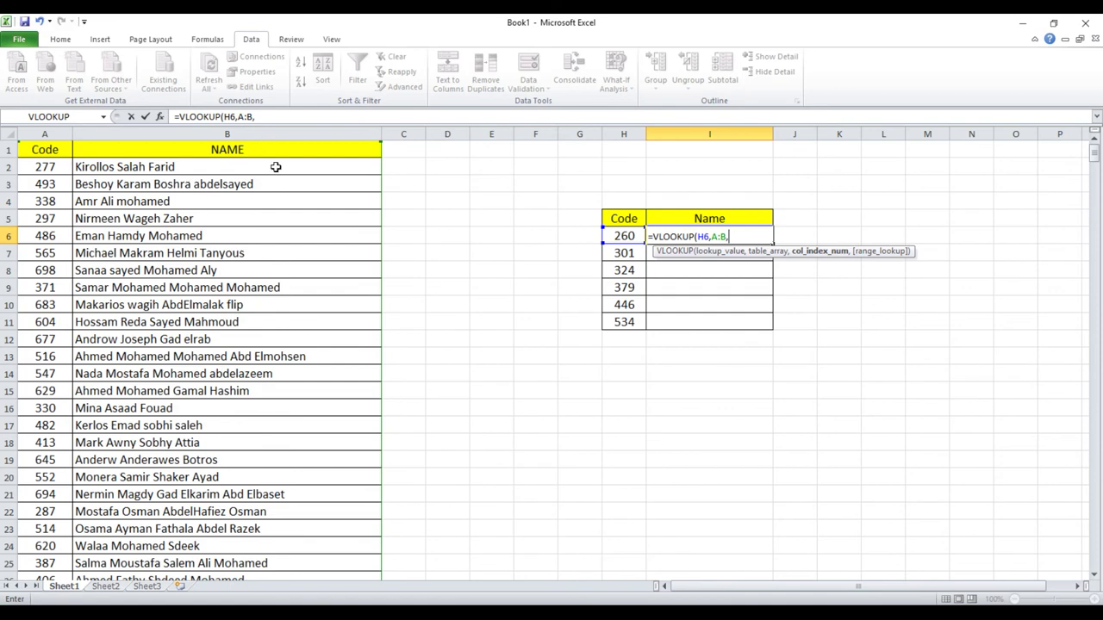
{"action": "type", "text": "2"}
{"action": "type", "text": ","}
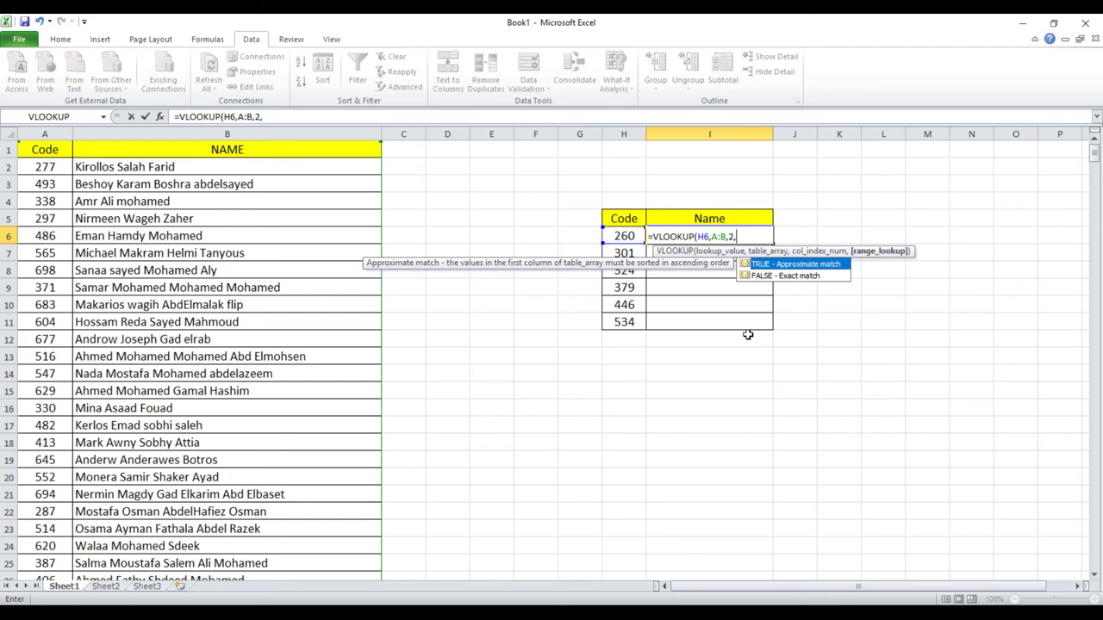
{"action": "key", "text": "Down"}
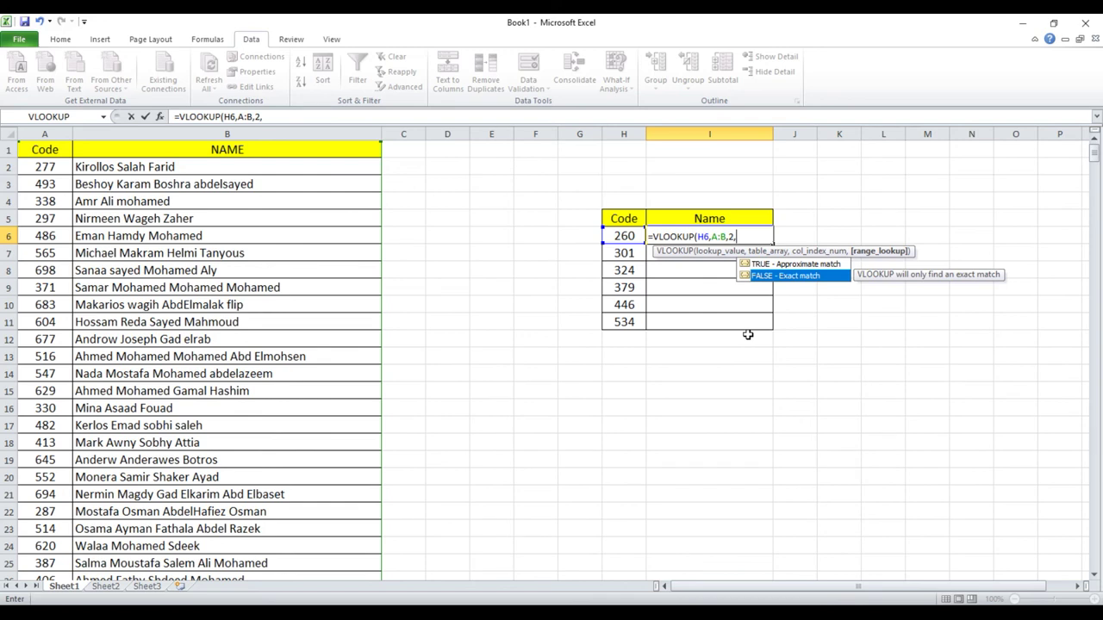
{"action": "key", "text": "Tab"}
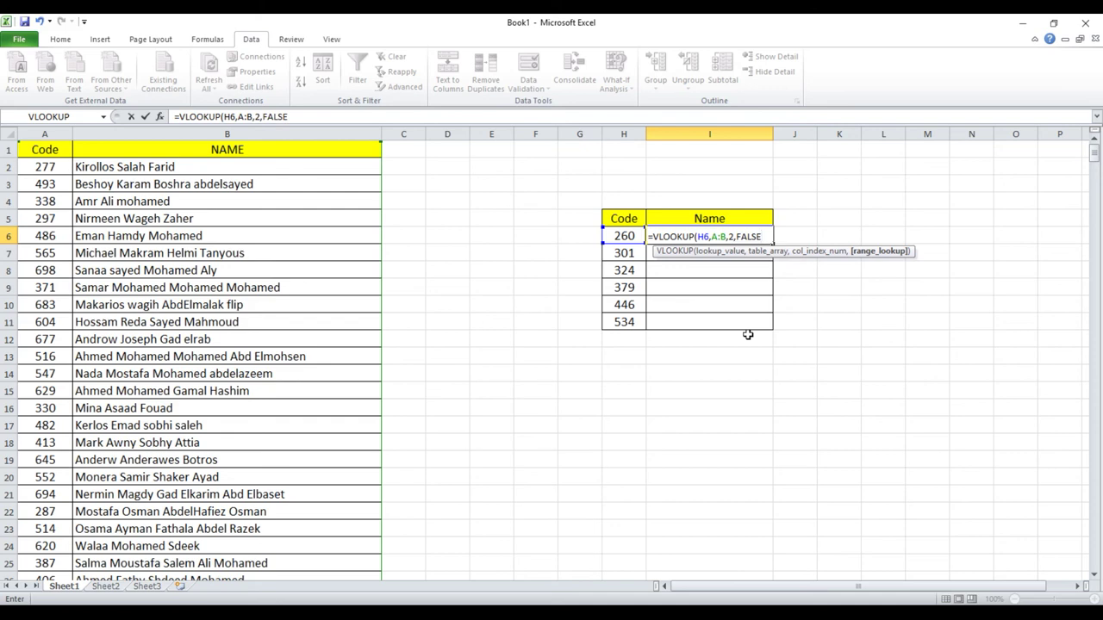
{"action": "type", "text": ")"}
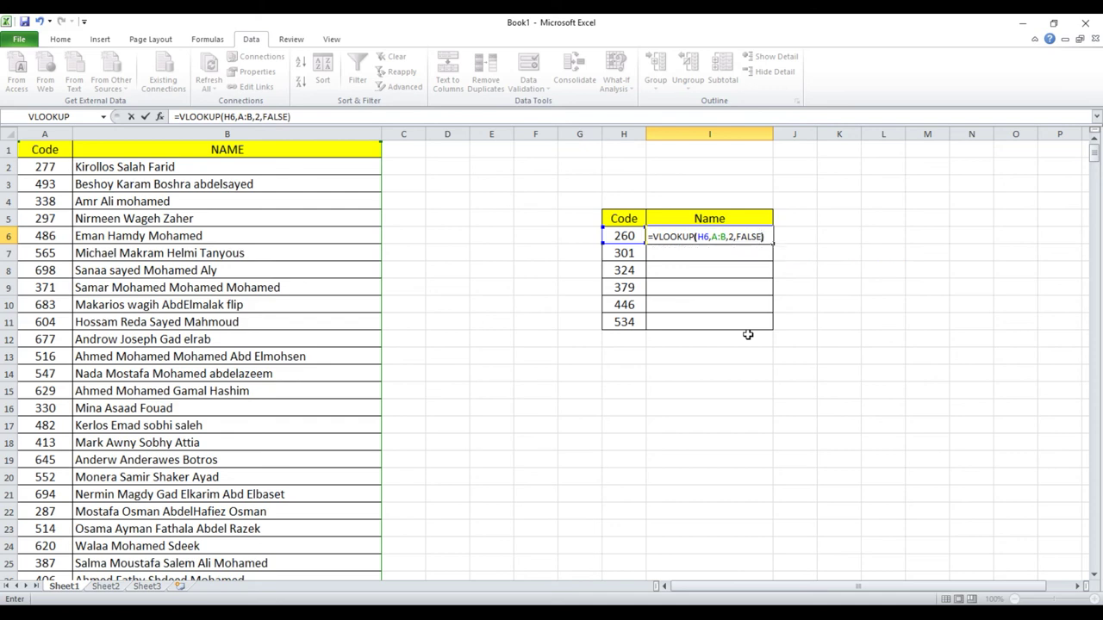
{"action": "key", "text": "Return"}
{"action": "left_click", "coordinate": [713, 238]}
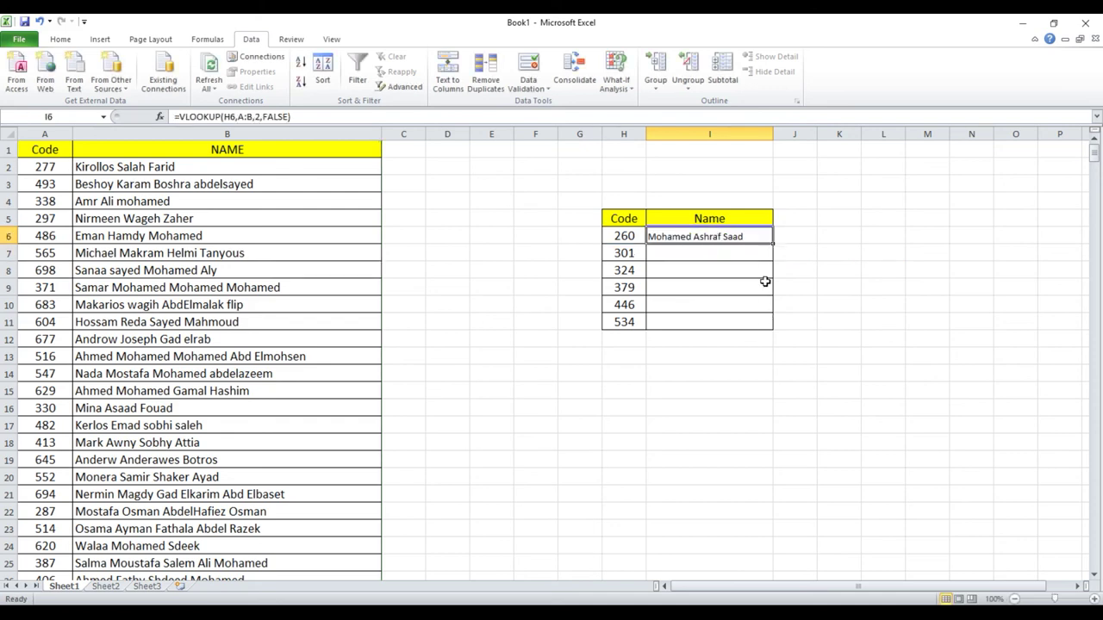
Step: Copy I6's VLOOKUP formula down through I11 so all six codes show their names
{"action": "left_click_drag", "start_coordinate": [773, 245], "coordinate": [772, 327]}
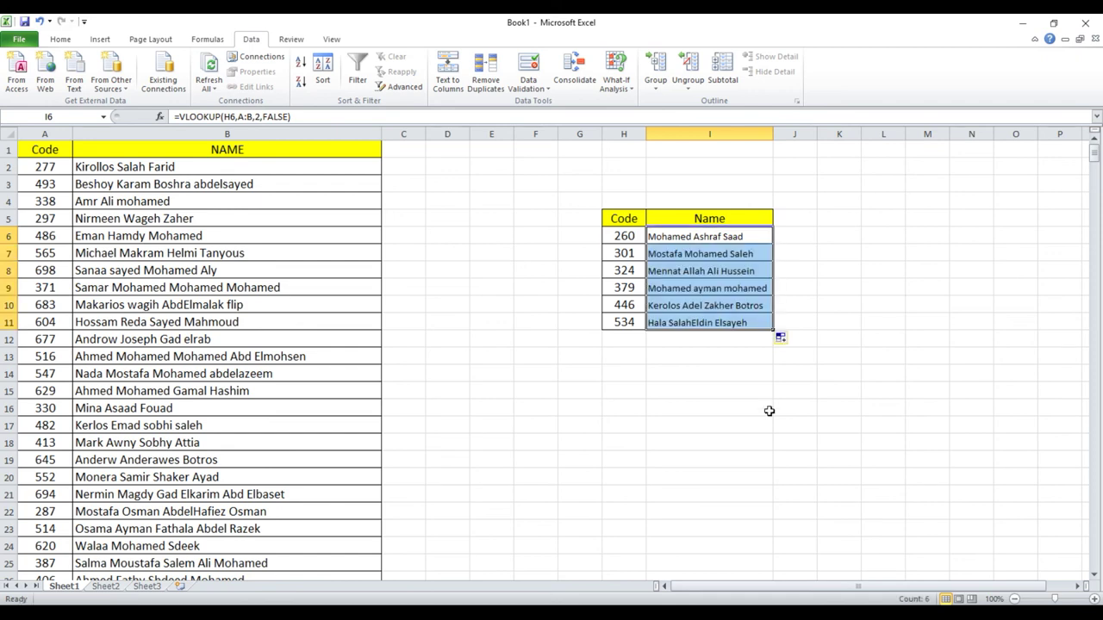